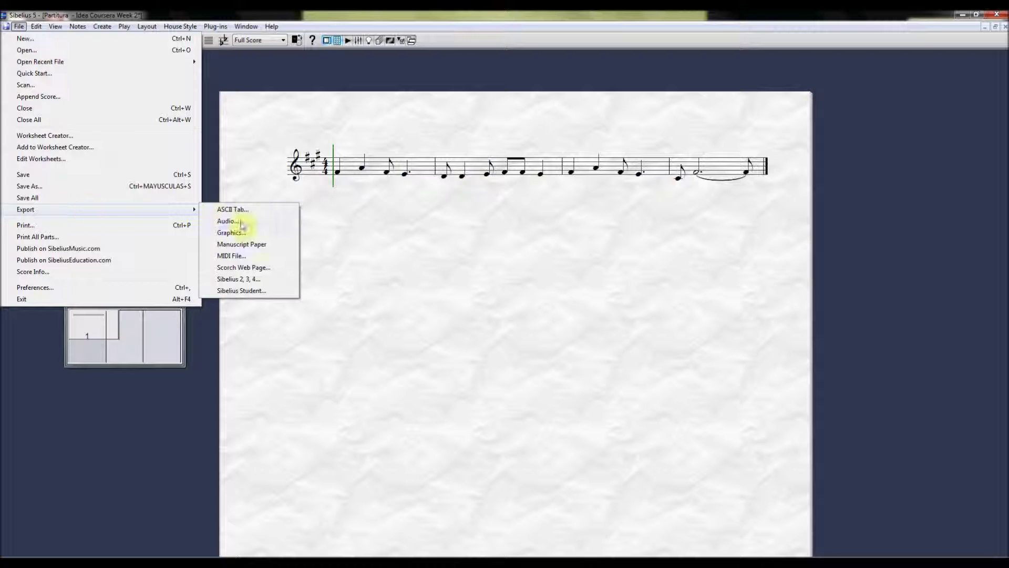
- Export the score as a Type 1 General MIDI file named Idea001 in the Week 2 folder
left_click(260, 257)
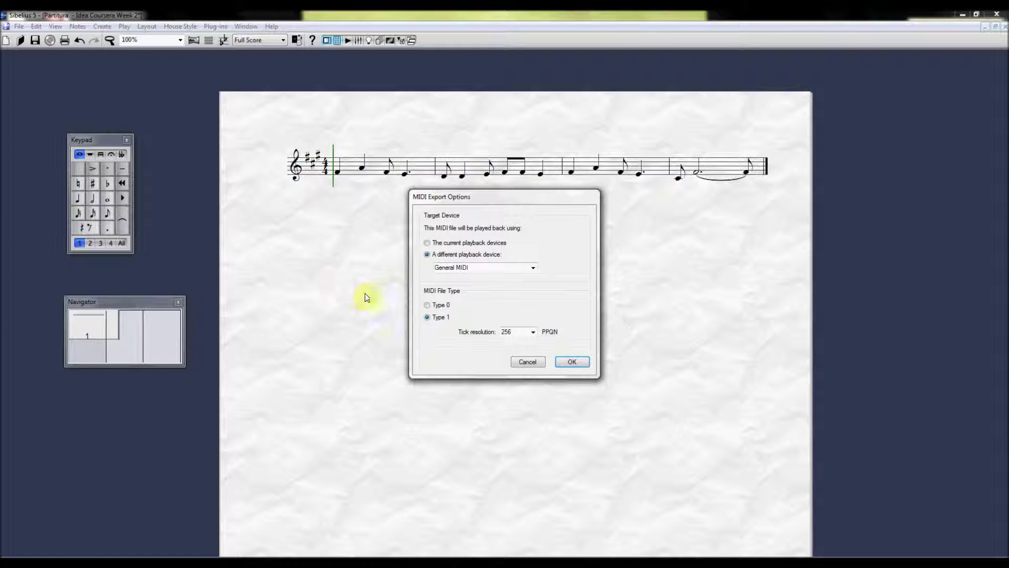
left_click(566, 368)
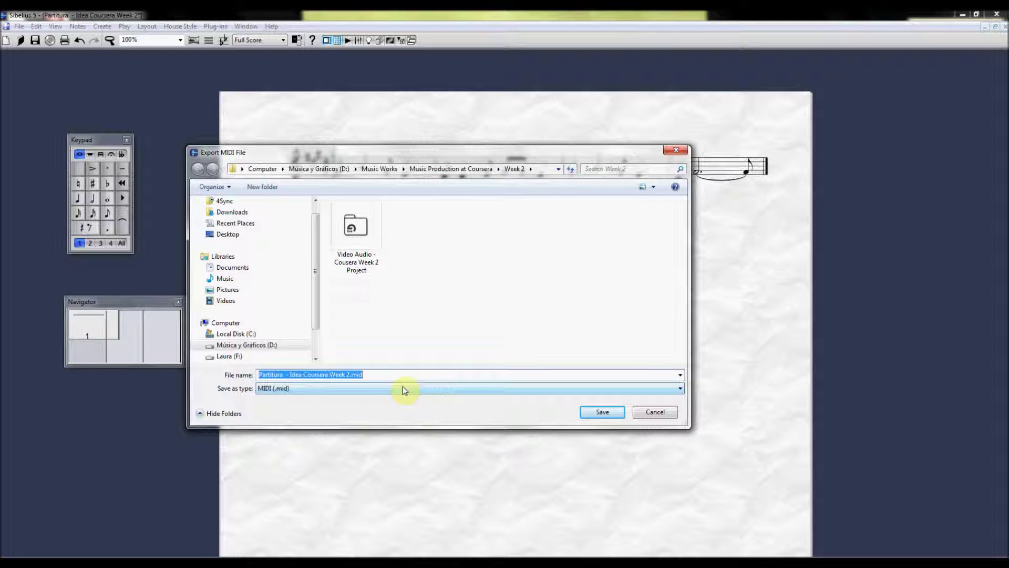
type("1")
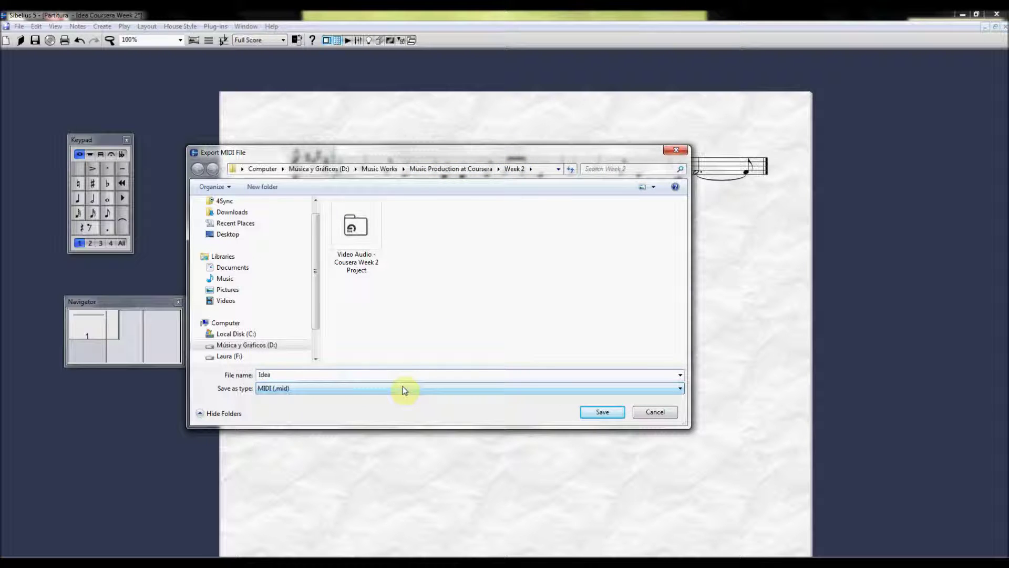
key("Return")
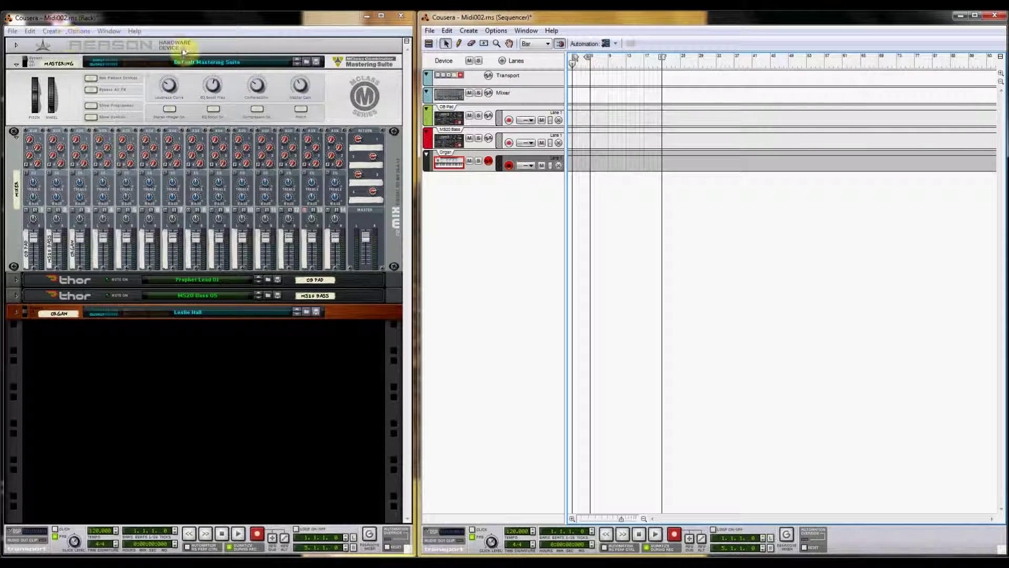
- Switch to Reason and import the MIDI file Idea001.mid from the Week 2 folder into the song
left_click(12, 31)
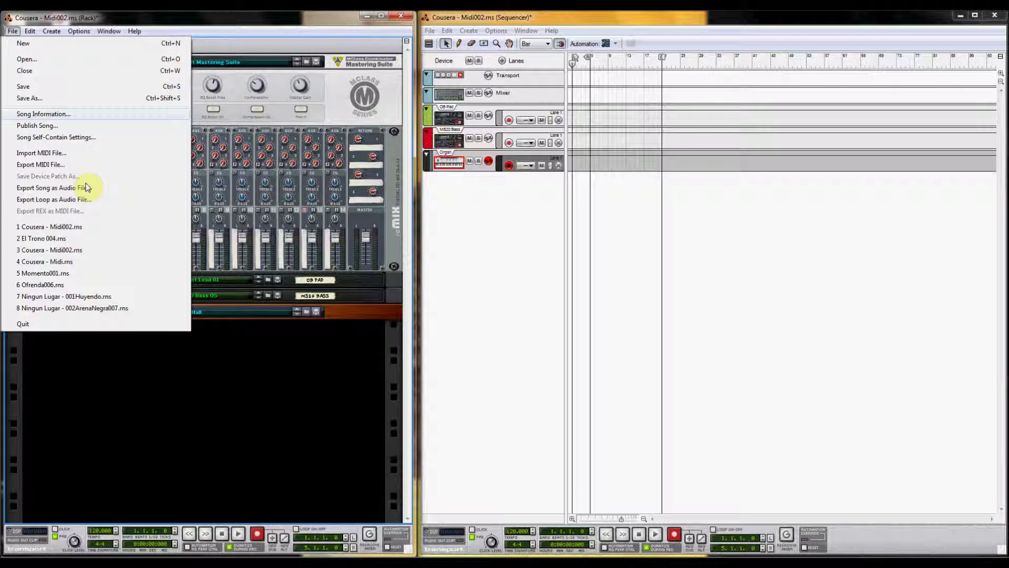
left_click(116, 153)
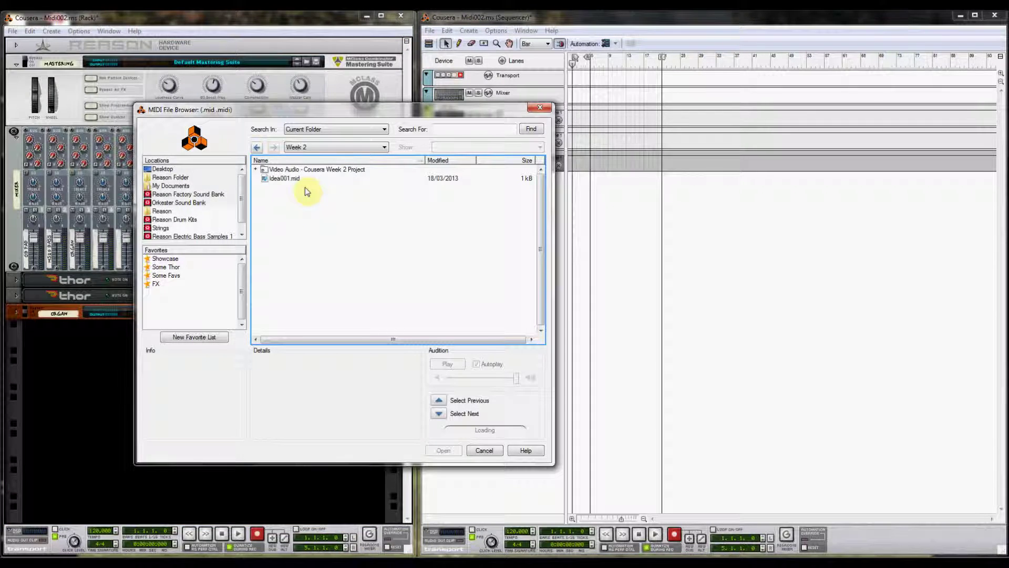
left_click(286, 178)
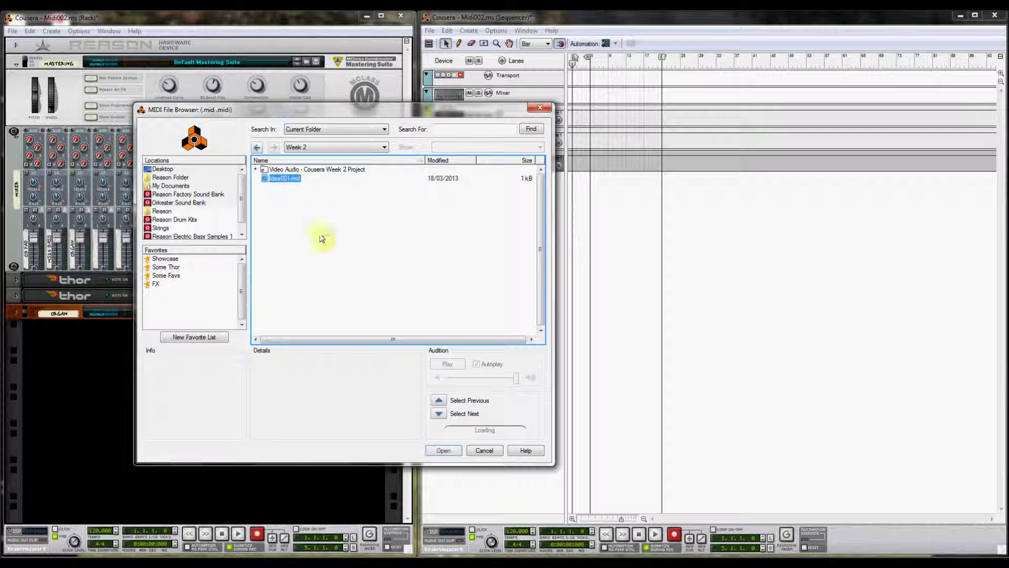
left_click(442, 450)
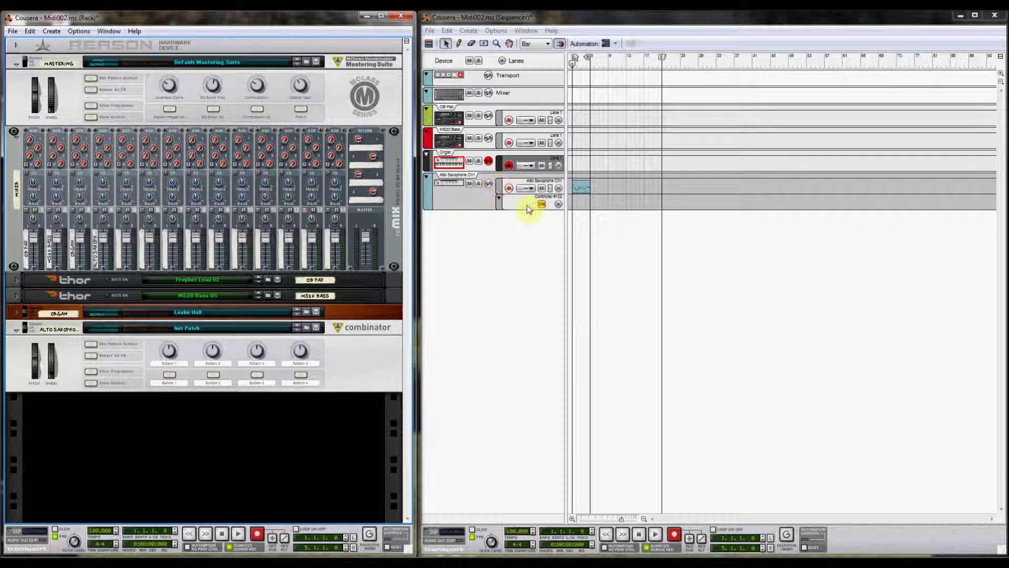
left_click(584, 191)
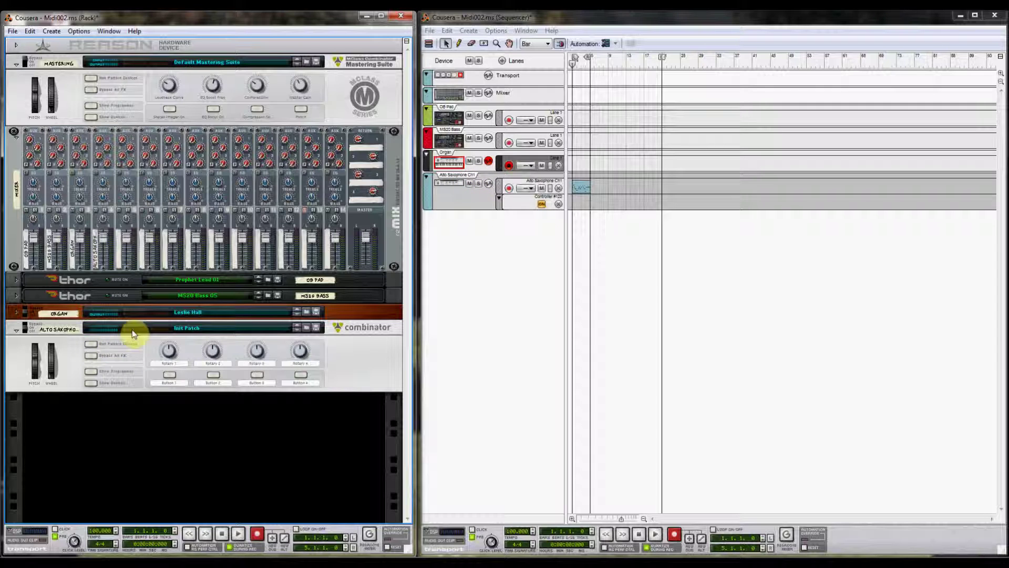
left_click(49, 33)
left_click(51, 44)
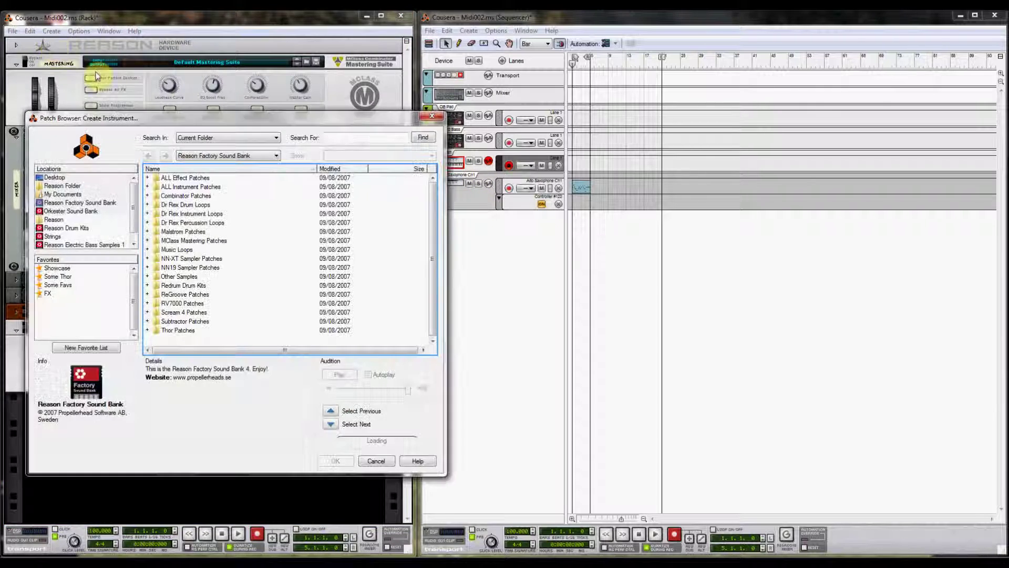
left_click_drag(358, 138, 312, 155)
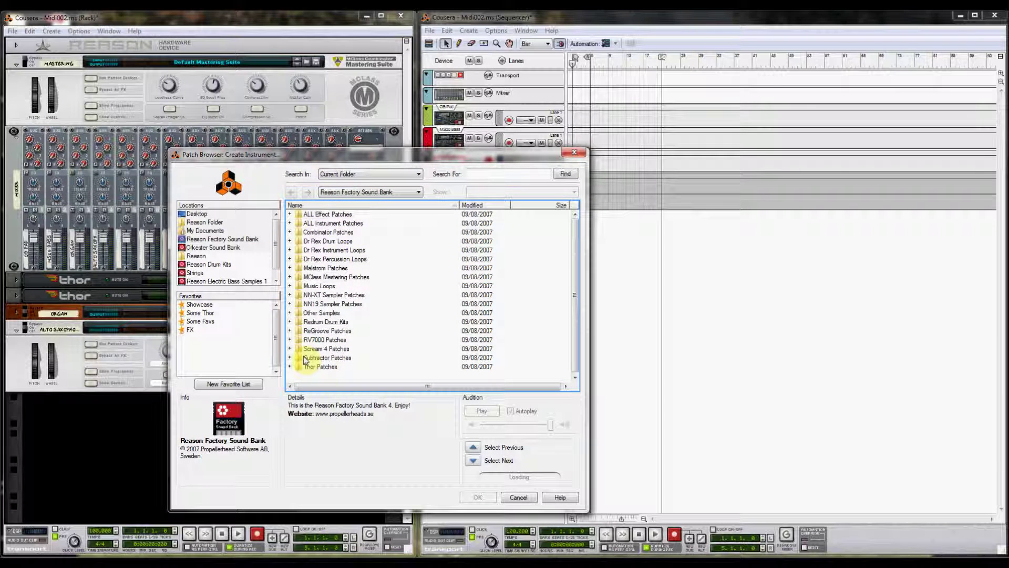
left_click(519, 497)
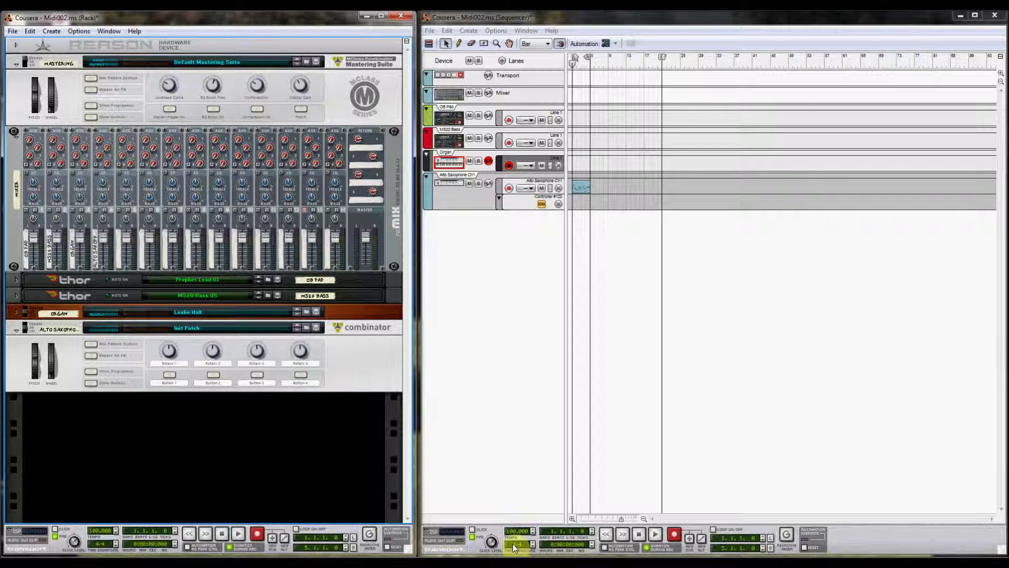
- Add a Thor Polysonic Synthesizer below the last rack device and delete it again
key("F8")
left_click_drag(599, 168, 357, 419)
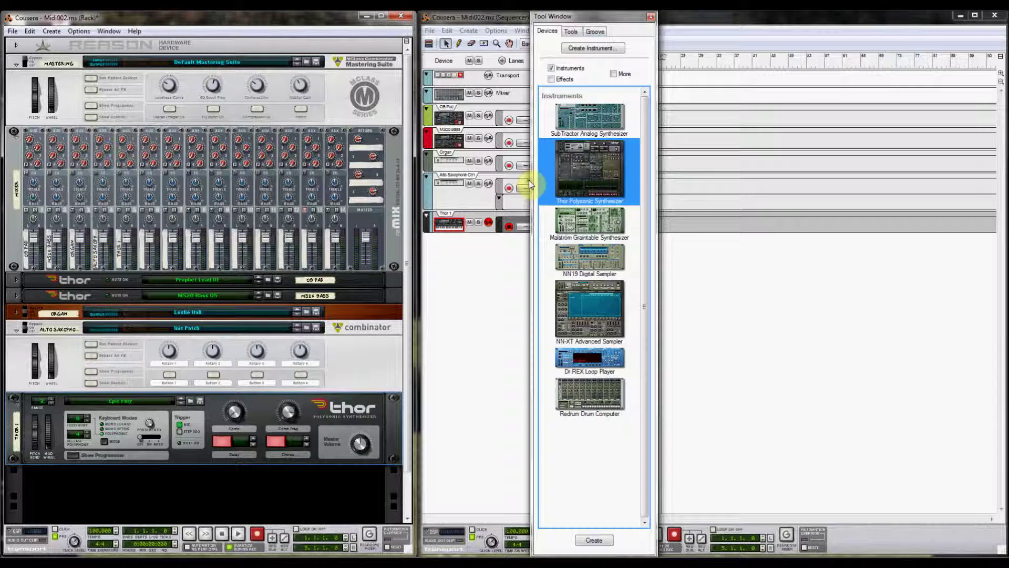
left_click(650, 18)
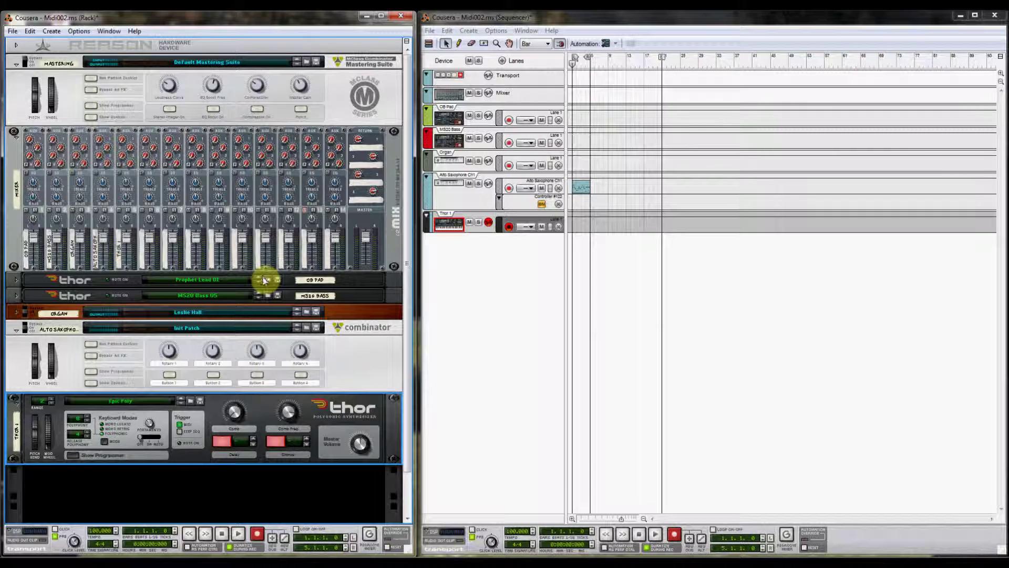
key("Delete")
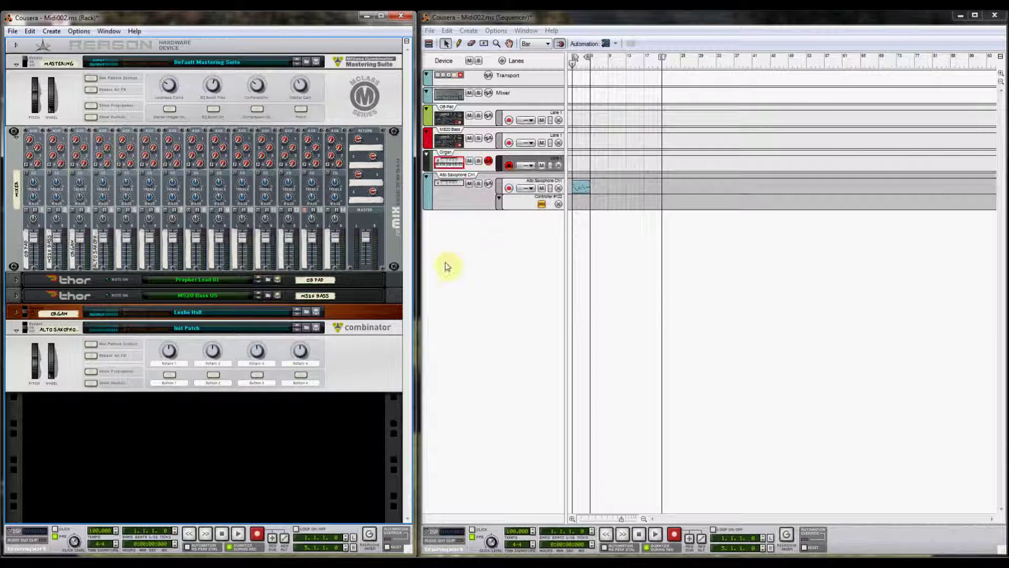
- Unfold the OB Pad Thor device, copy the imported Alto Saxophone clip onto its track at bar 1 and play it
left_click(452, 119)
left_click(18, 282)
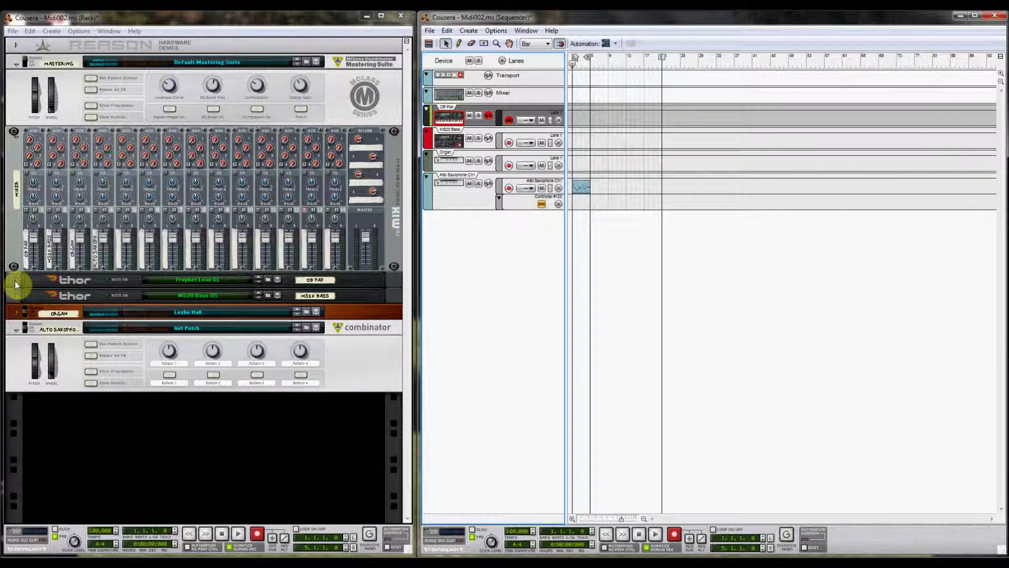
left_click(14, 281)
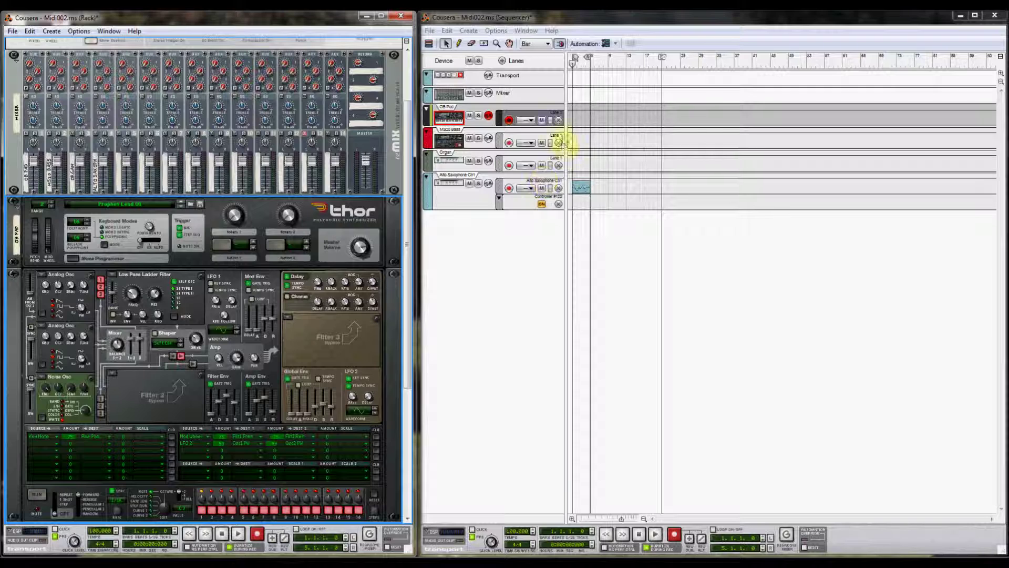
left_click_drag(580, 189, 583, 126)
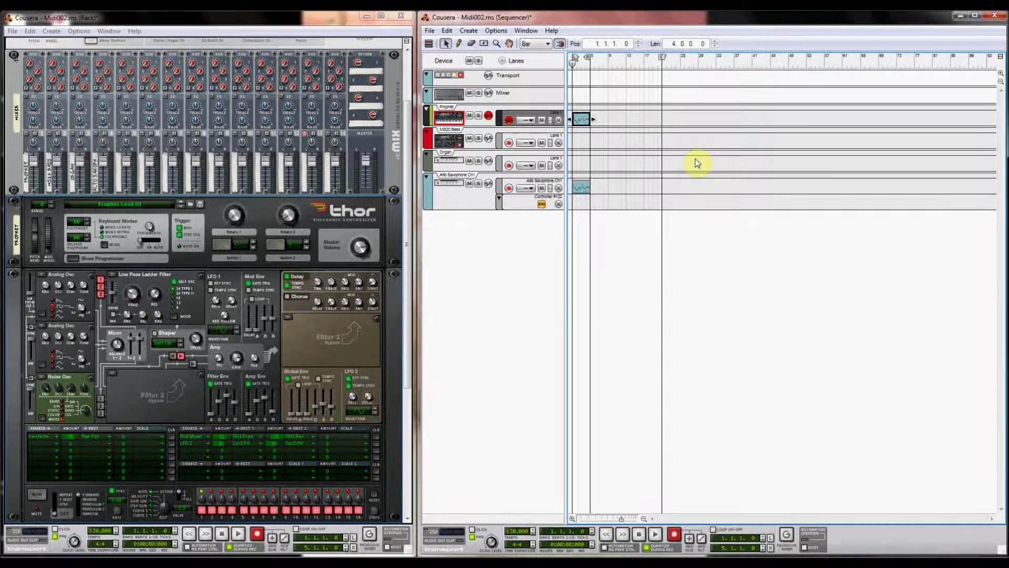
key("space")
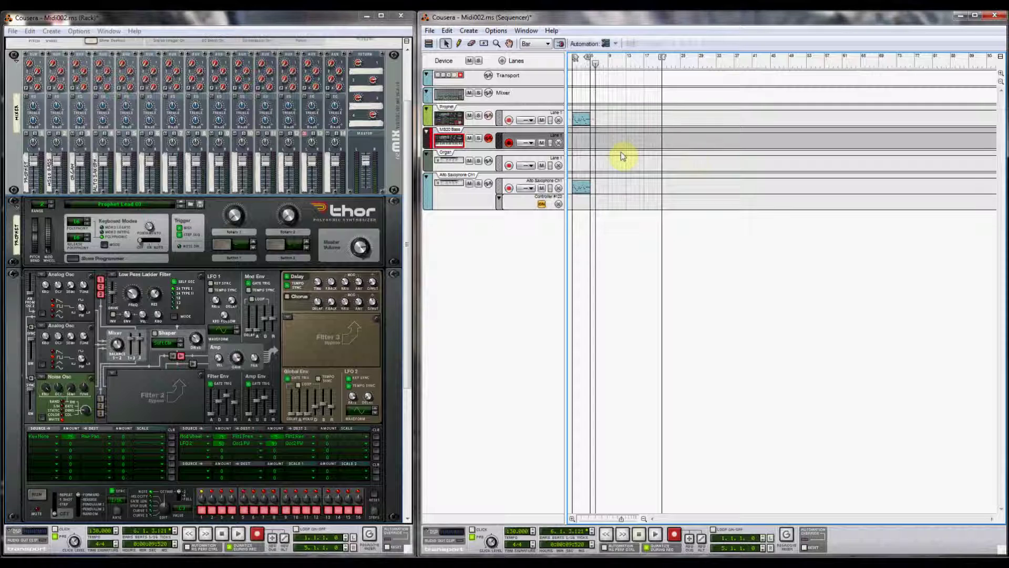
- Draw a four-bar clip at bar 1 on the MS20 Bass track and open it for note editing
key("w")
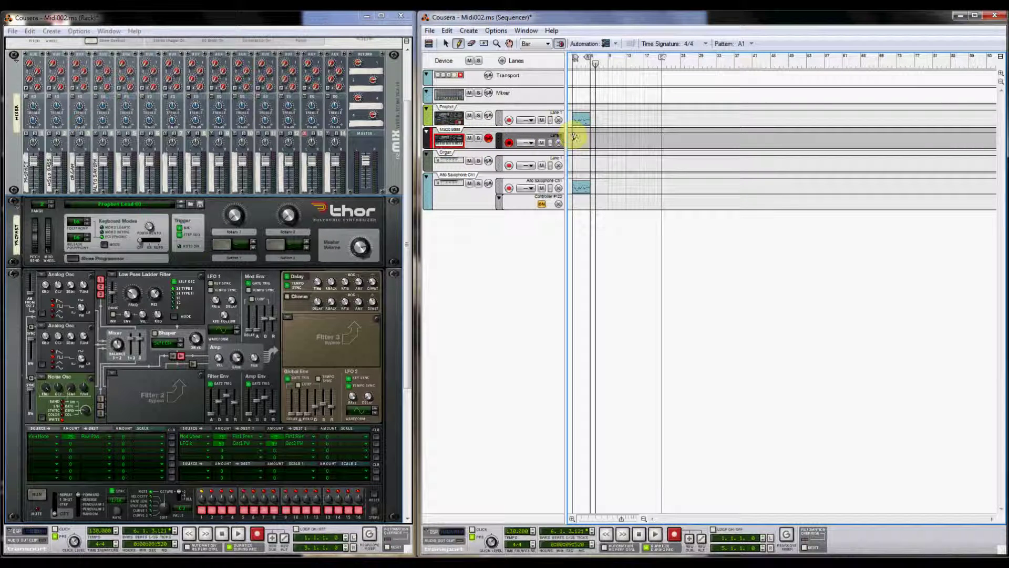
left_click_drag(575, 138, 591, 140)
key("q")
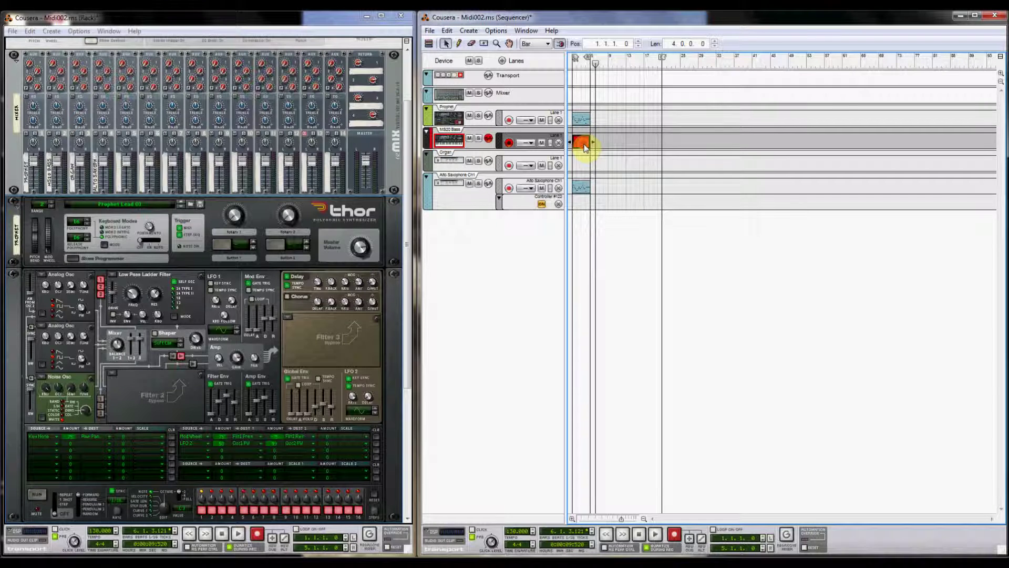
double_click(583, 142)
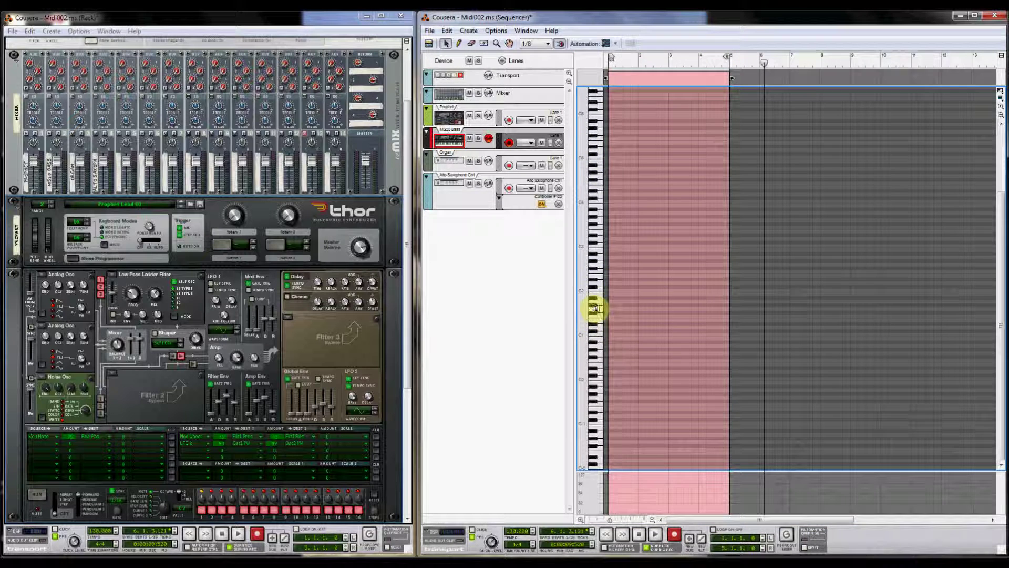
- Try a bass line of repeated eighth notes in the MS20 Bass clip with 1/8 snap, and undo it
left_click(545, 47)
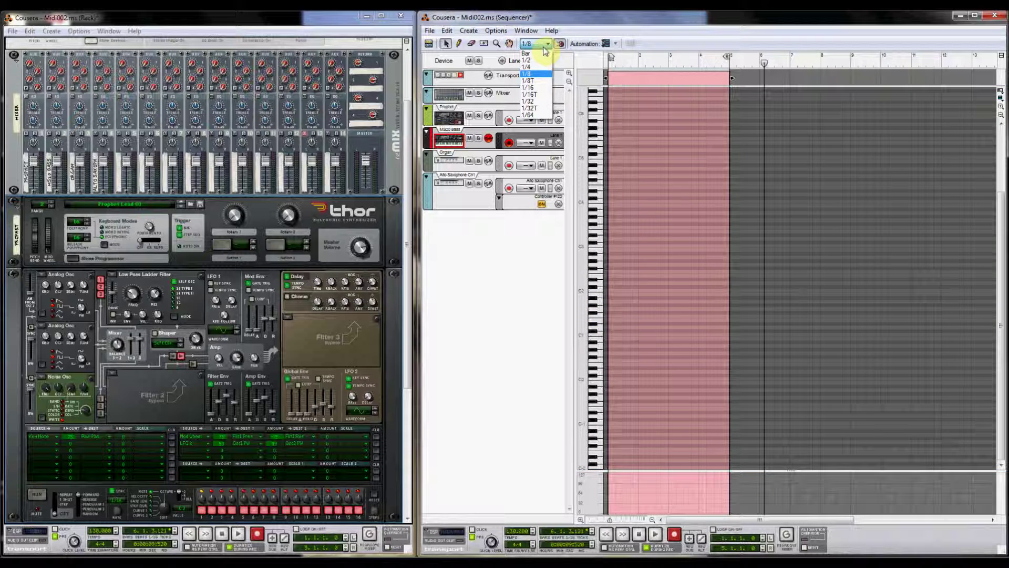
left_click(540, 78)
key("w")
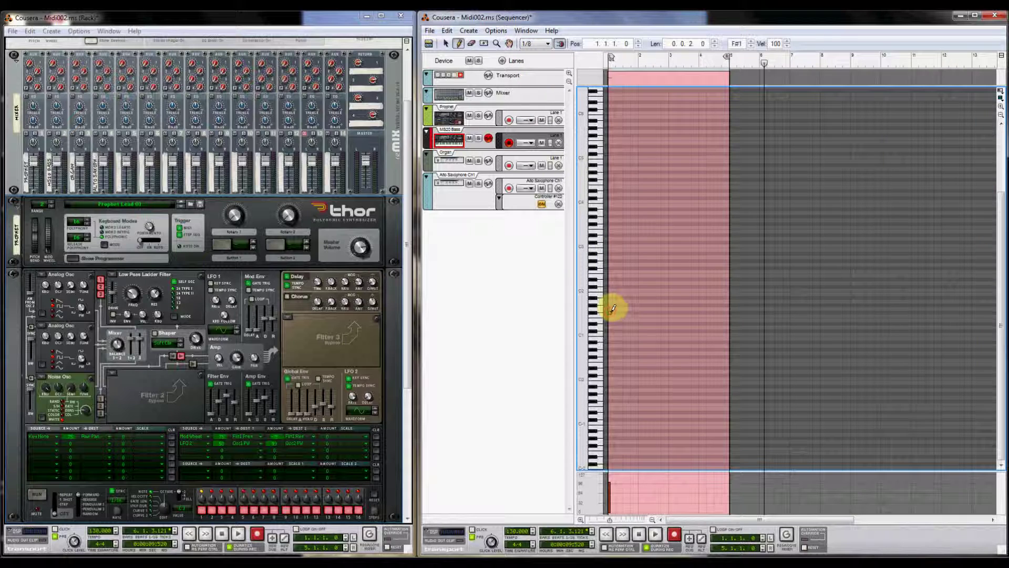
left_click_drag(625, 310, 637, 307)
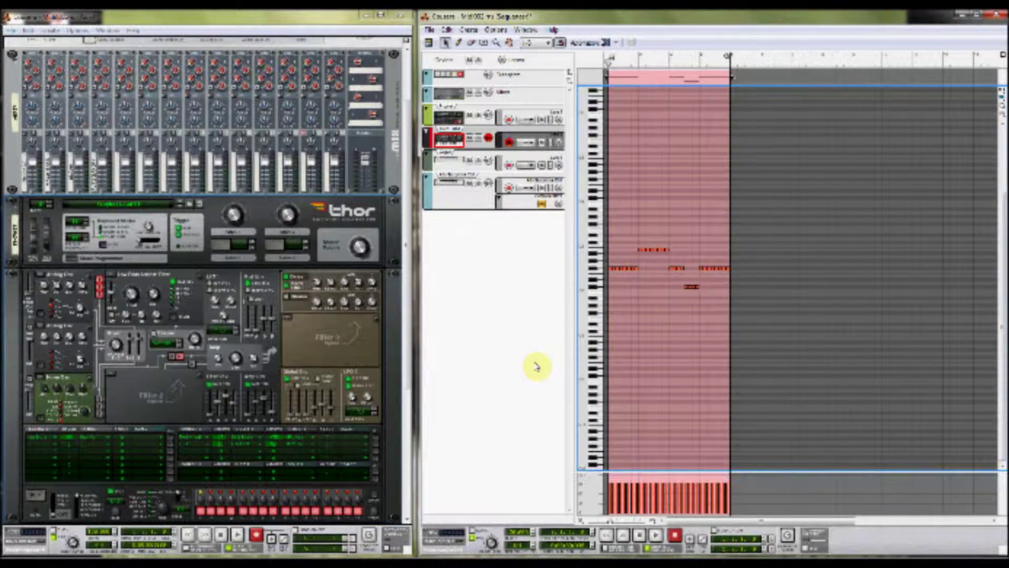
key("space")
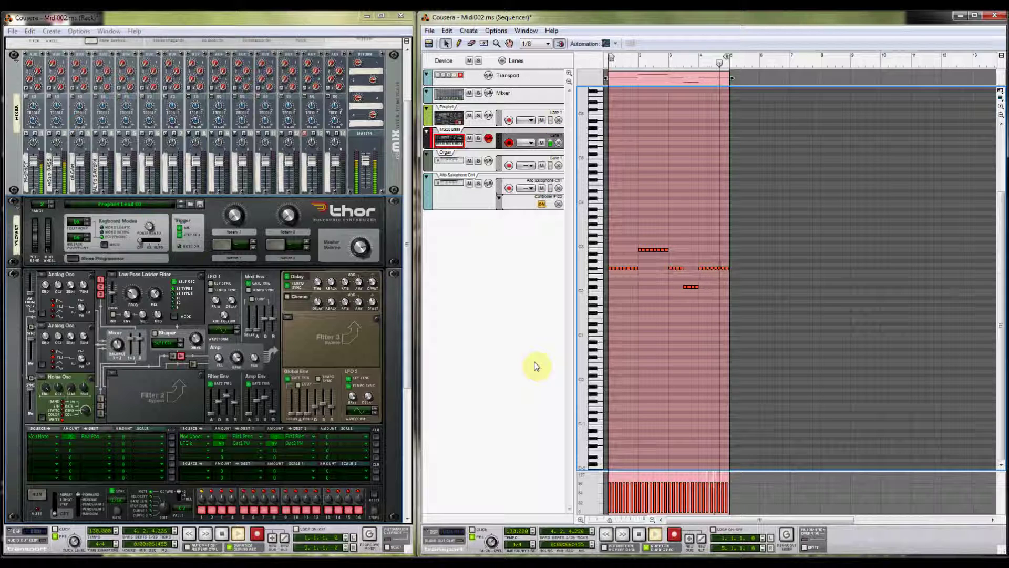
key("space")
key("ctrl+z")
- Draw bass notes with 1/2 snap: F#2 in bar 1, B2 in bar 2, half-bar F#2 and C#2 in bar 3, F#2 in bar 4; play them
key("w")
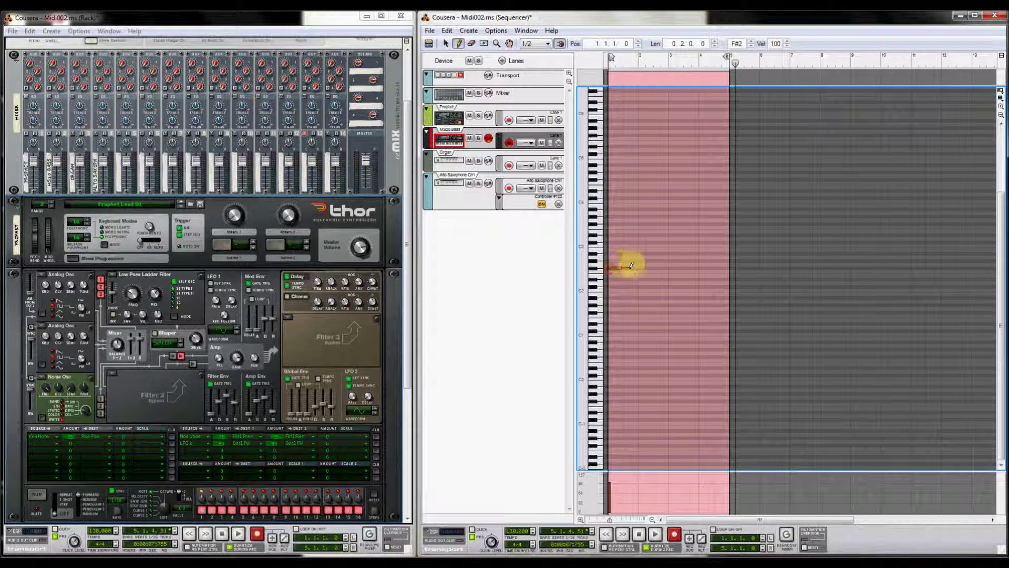
left_click(645, 248)
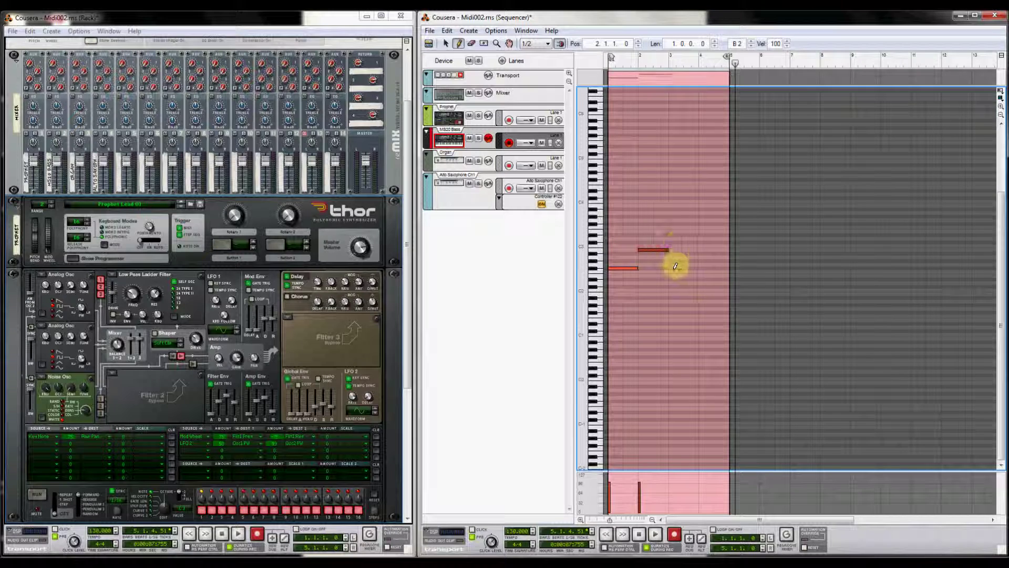
left_click(676, 268)
left_click(688, 286)
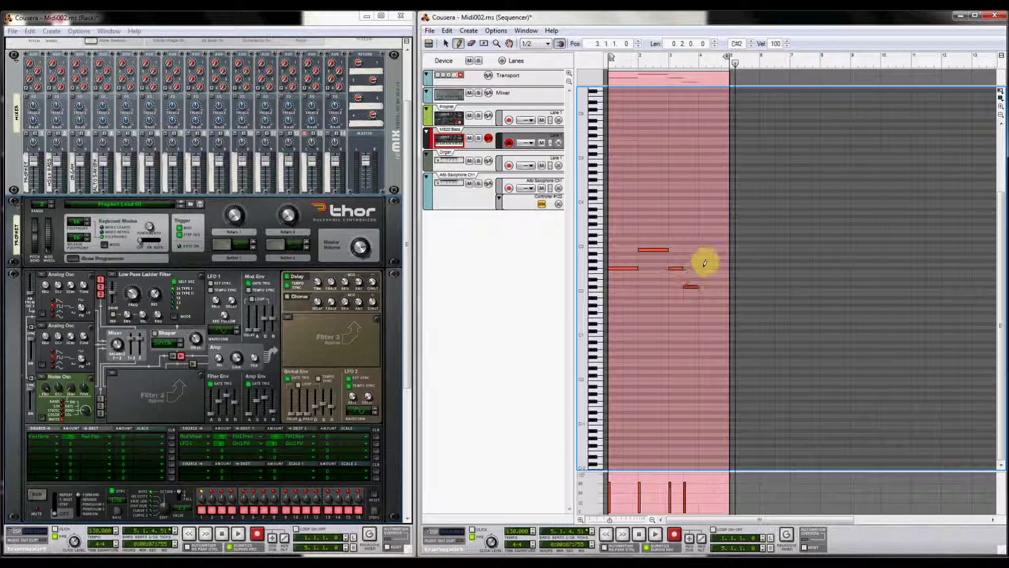
left_click(705, 267)
key("q")
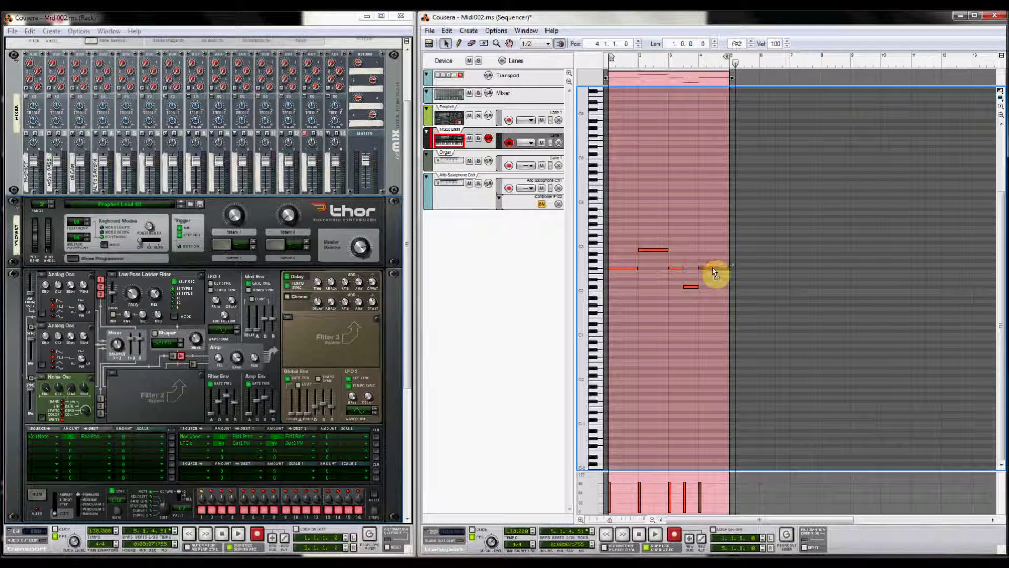
left_click(715, 246)
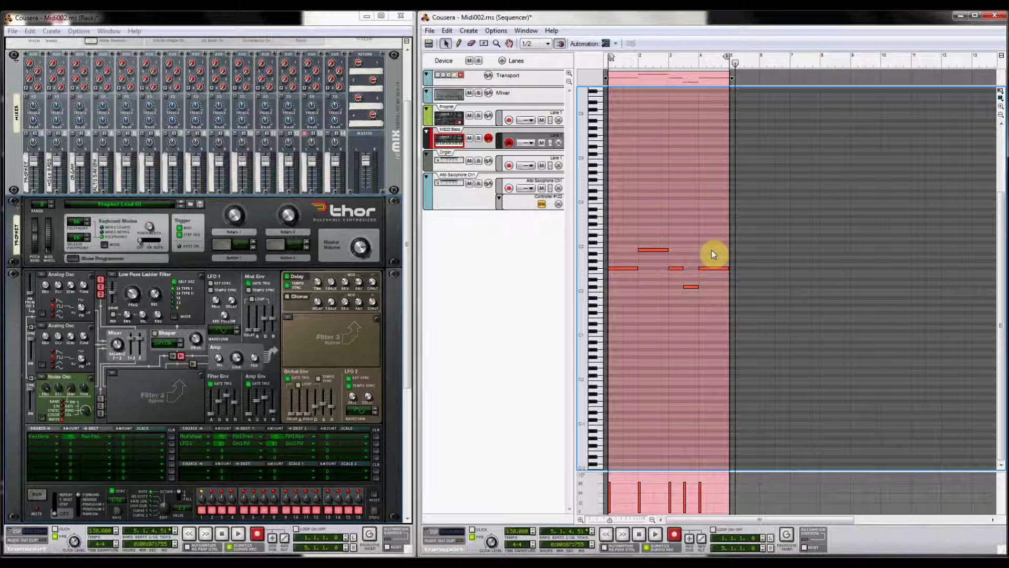
left_click(609, 66)
key("space")
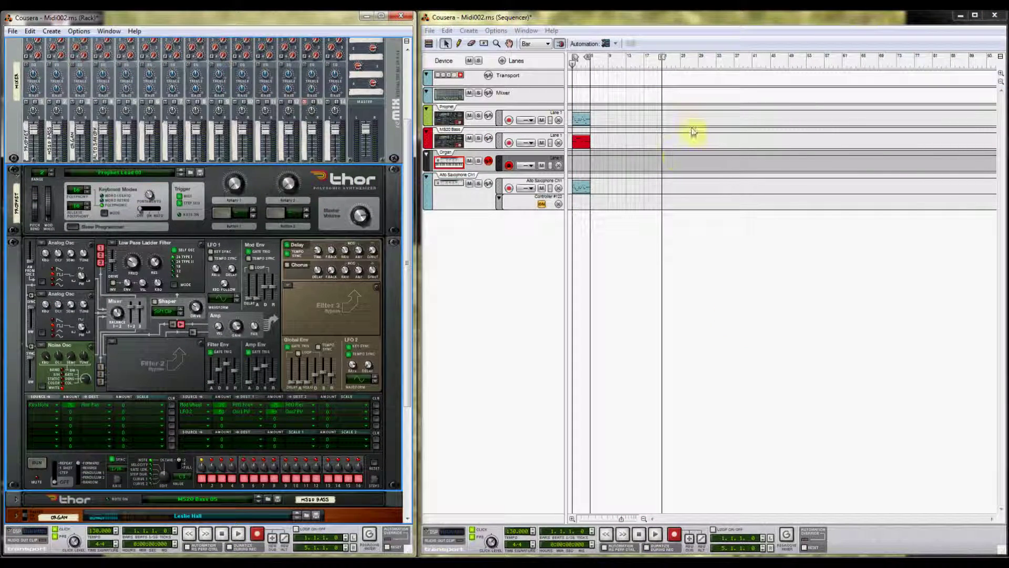
- Record an organ part over the first four bars of the Organ track, starting at bar 1 with the metronome click on
left_click(489, 162)
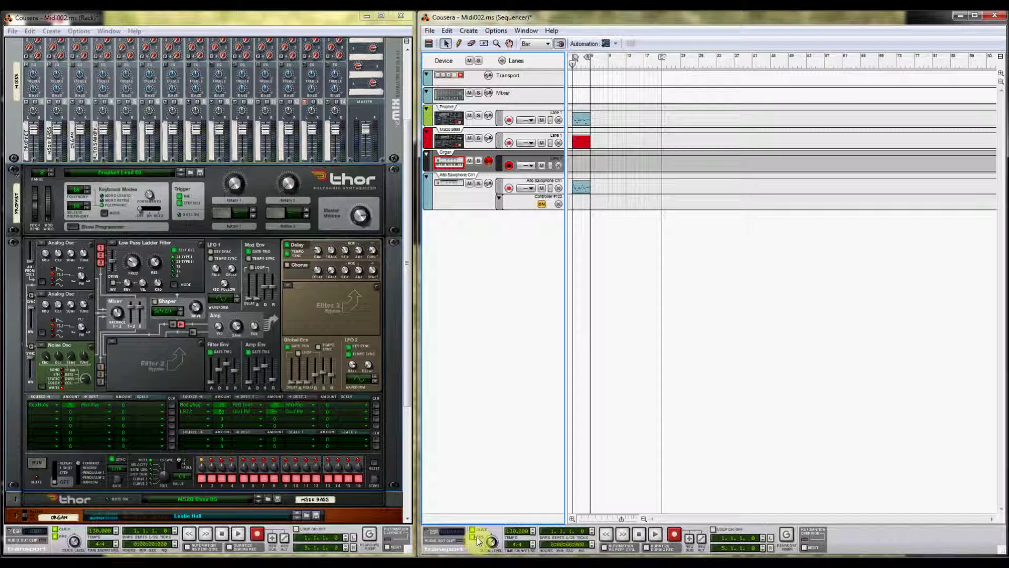
left_click(578, 67)
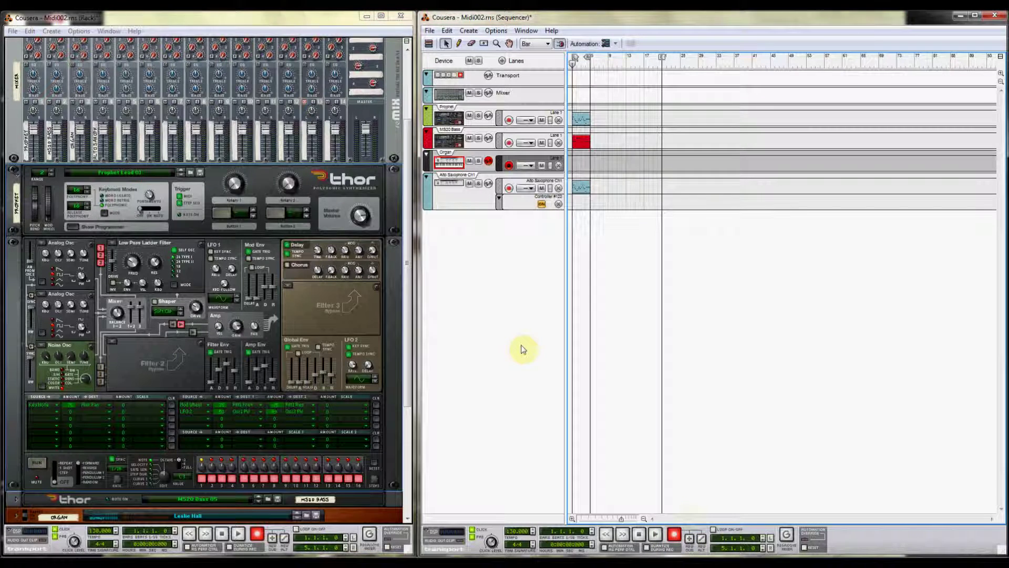
key("space")
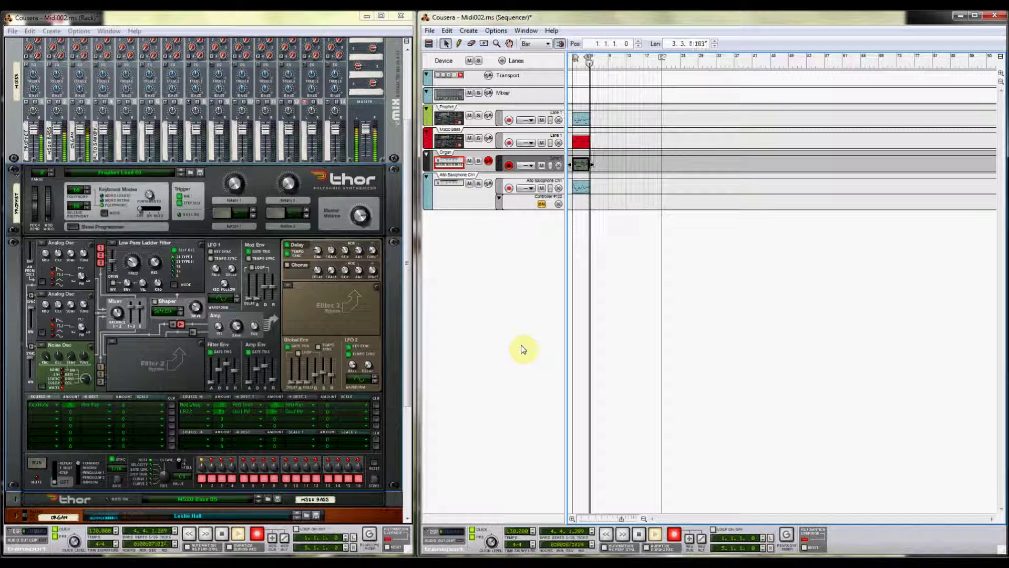
- Stop recording and select all notes in the new organ clip, with the note quantize settings open
key("space")
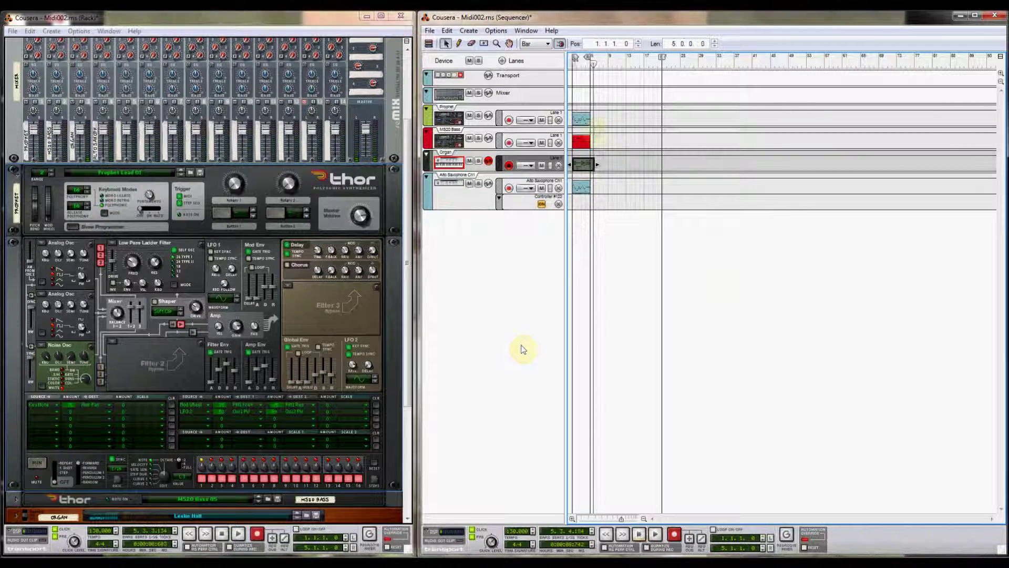
double_click(582, 164)
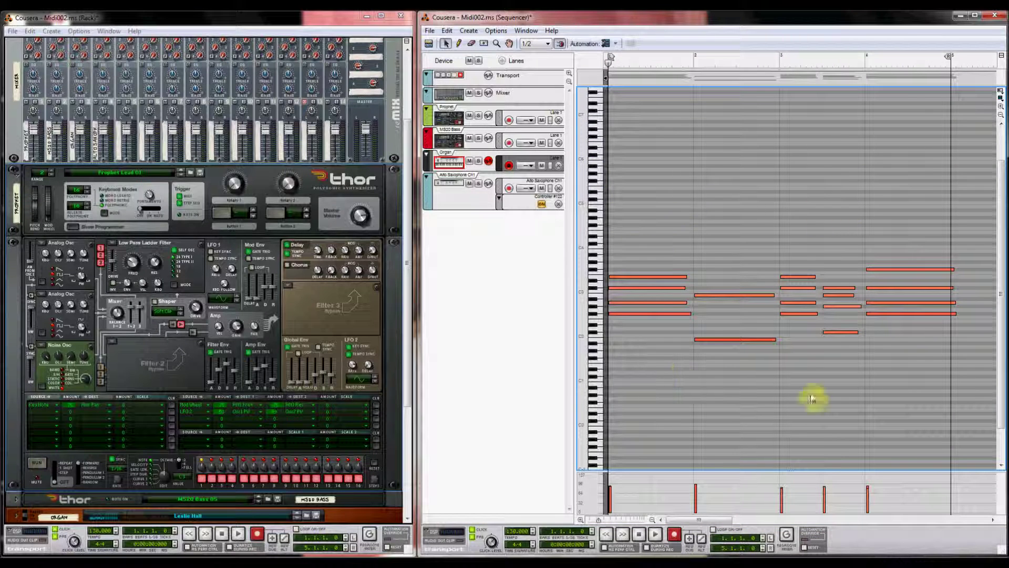
left_click_drag(621, 199, 916, 389)
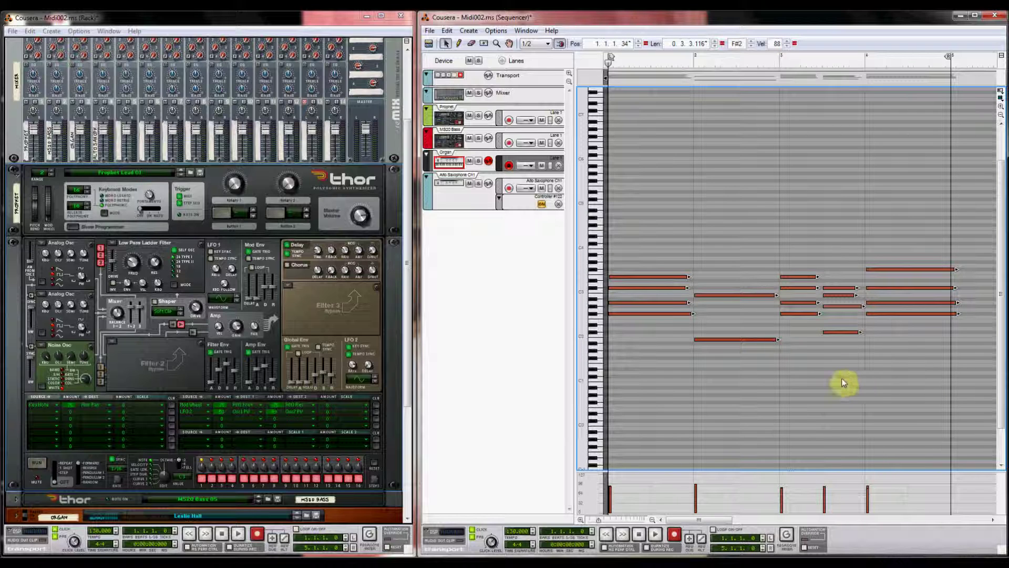
key("F8")
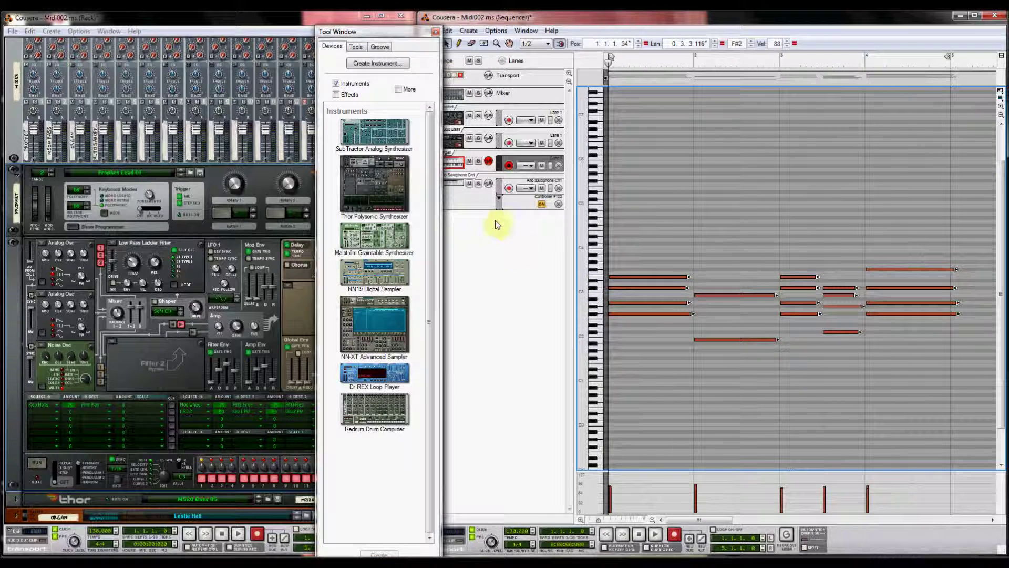
left_click(356, 47)
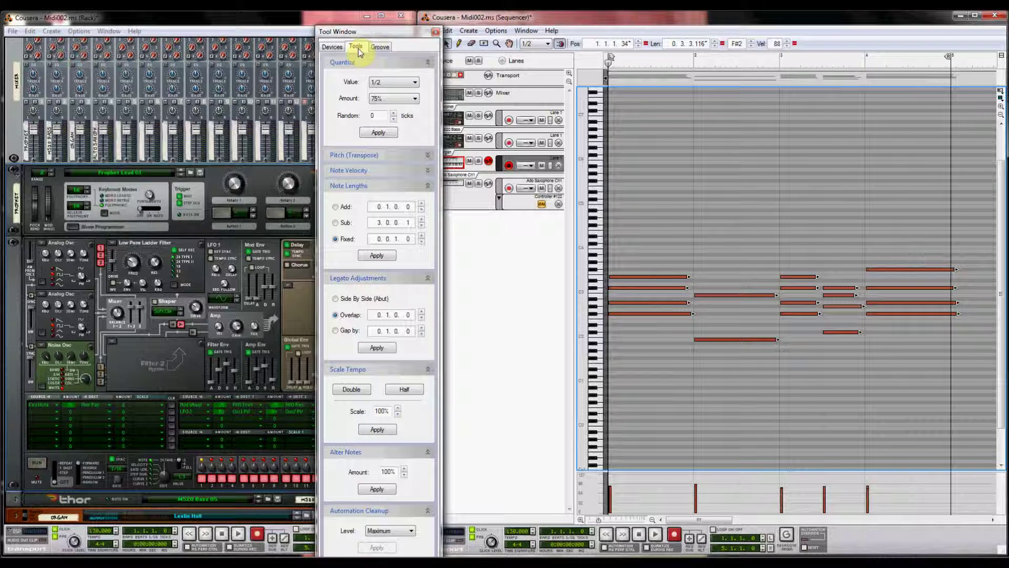
- Try quantizing the selected organ notes to a 1/2 value at an amount of 100%
left_click(388, 100)
left_click(387, 153)
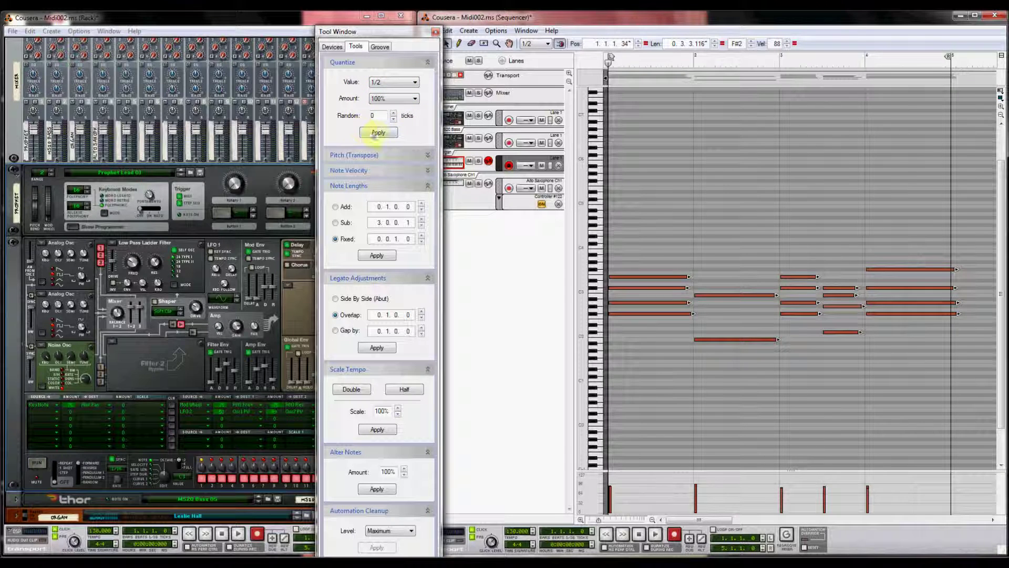
left_click(378, 133)
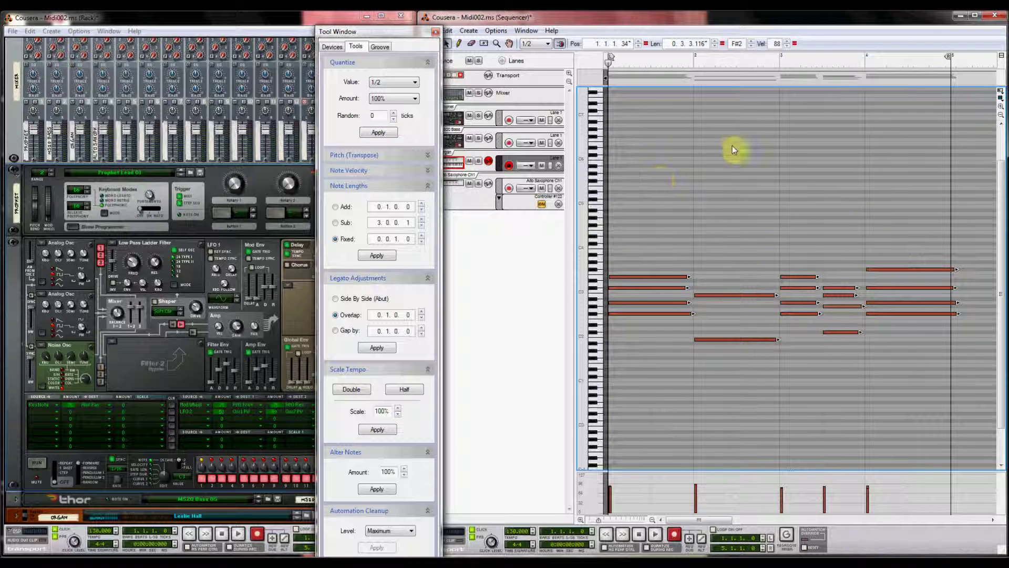
- Quantize the selected organ notes to a 1/2 value at an amount of 75%
left_click(386, 99)
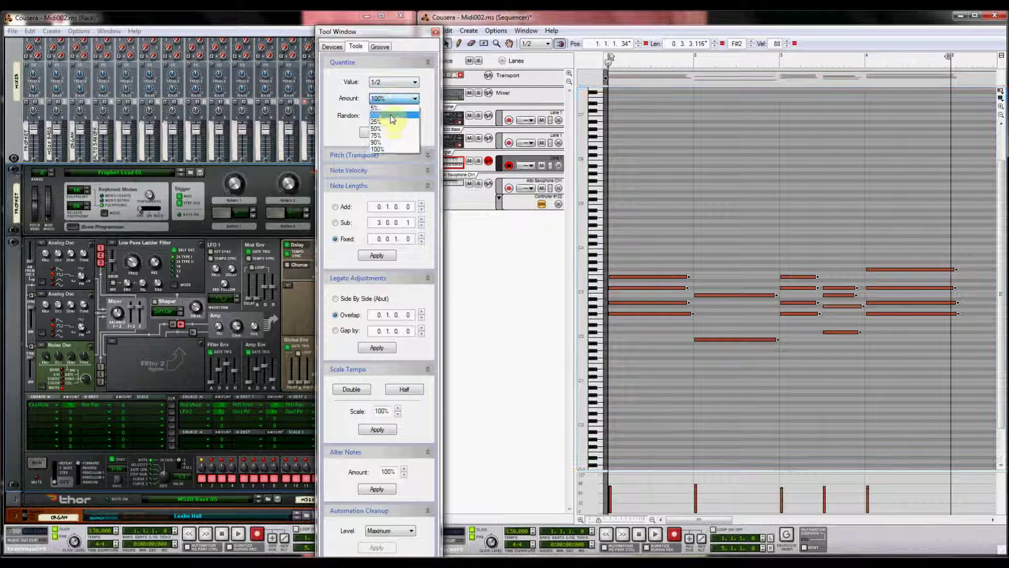
left_click(391, 135)
left_click(374, 133)
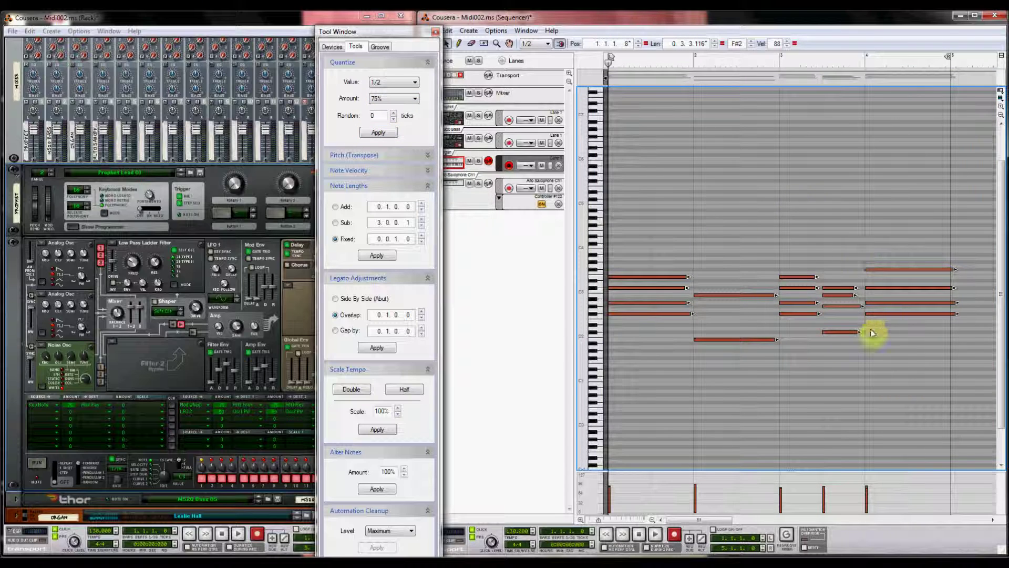